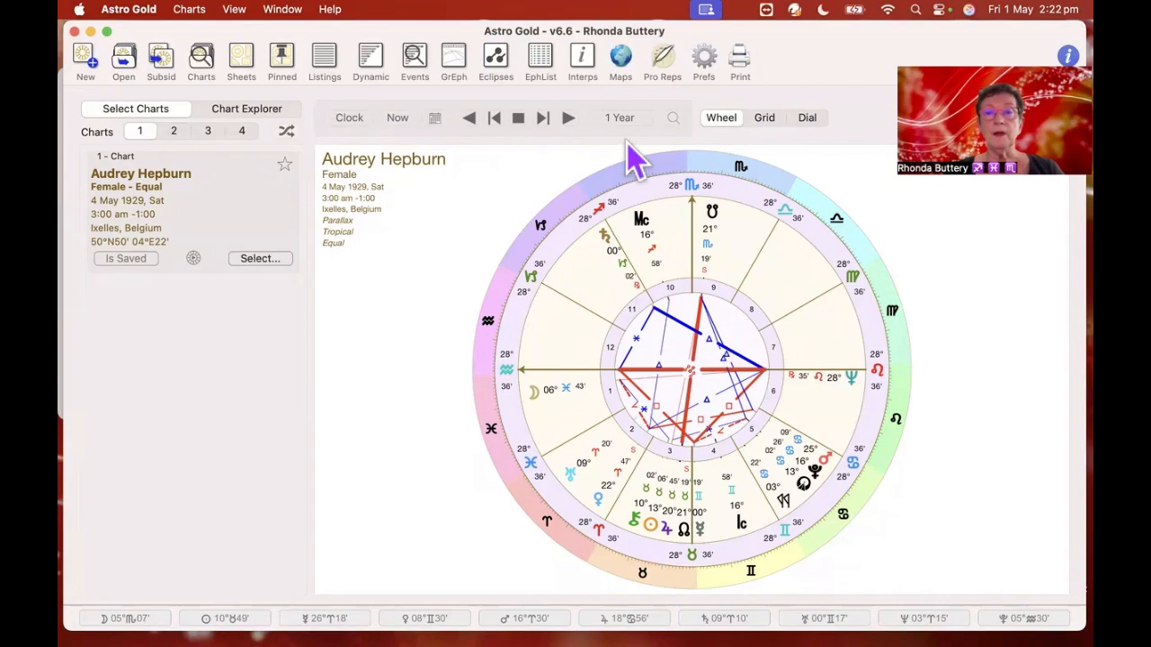
- Open the Report Compiler for The Big Three Astrology Report from the professional reports
click(666, 63)
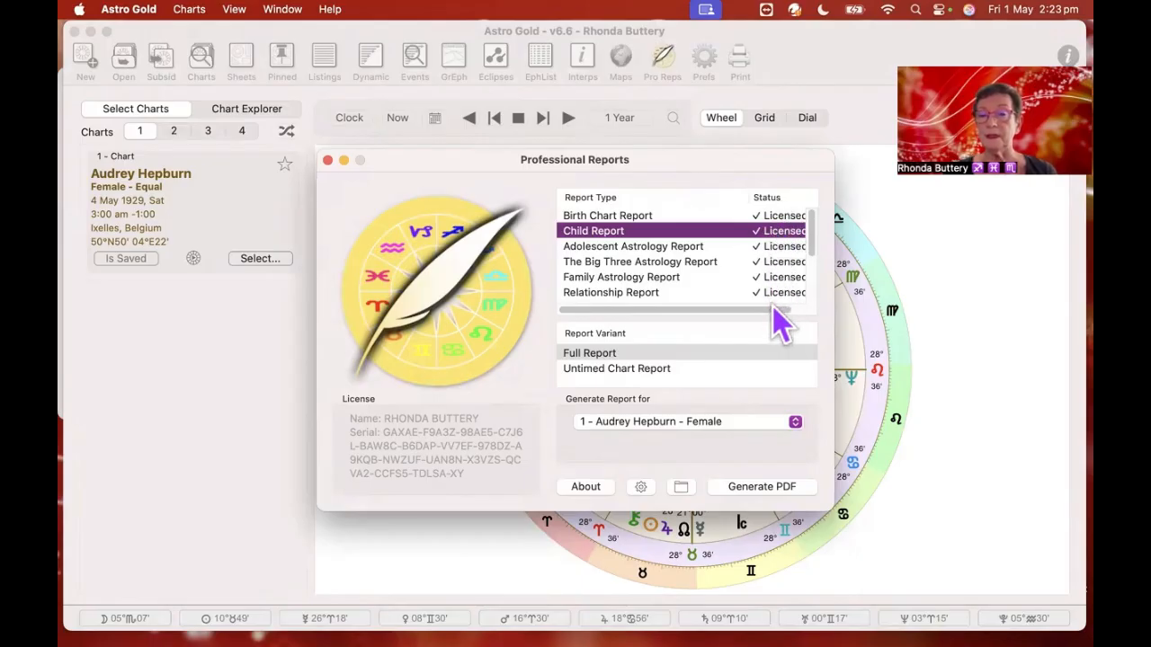
click(633, 263)
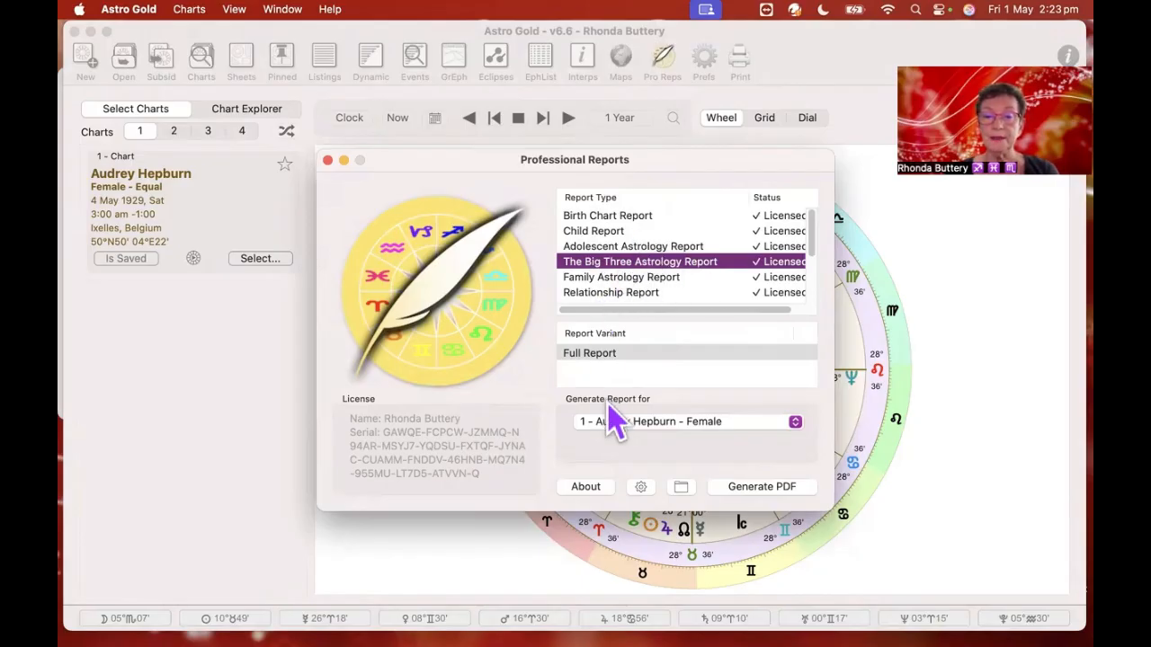
click(642, 488)
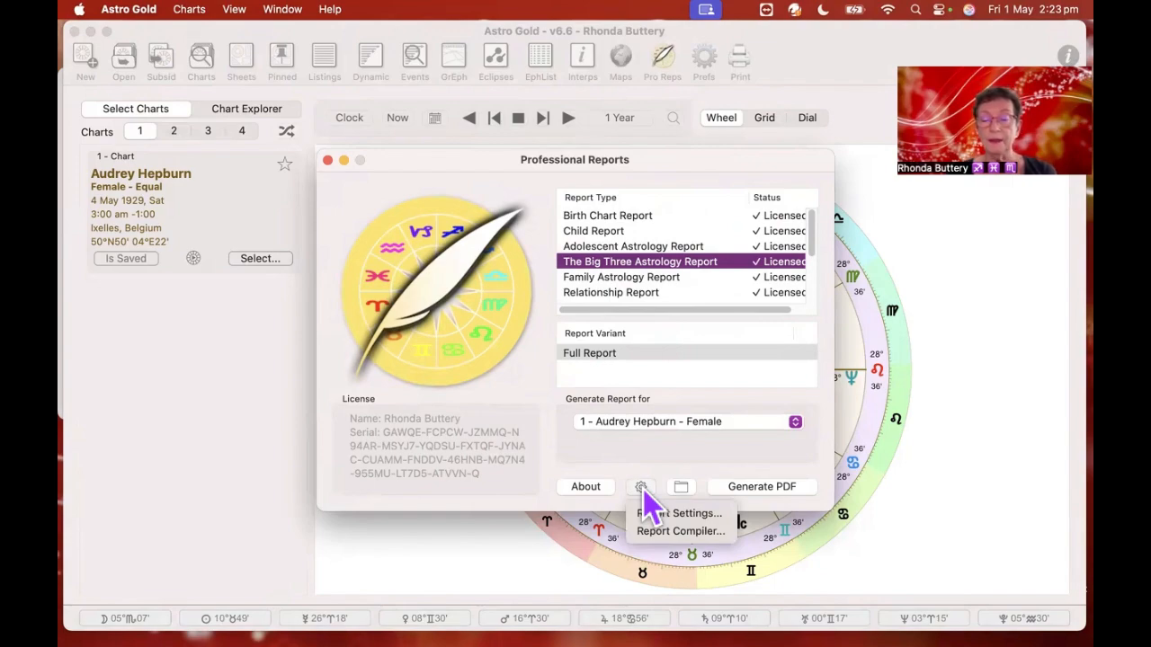
click(680, 531)
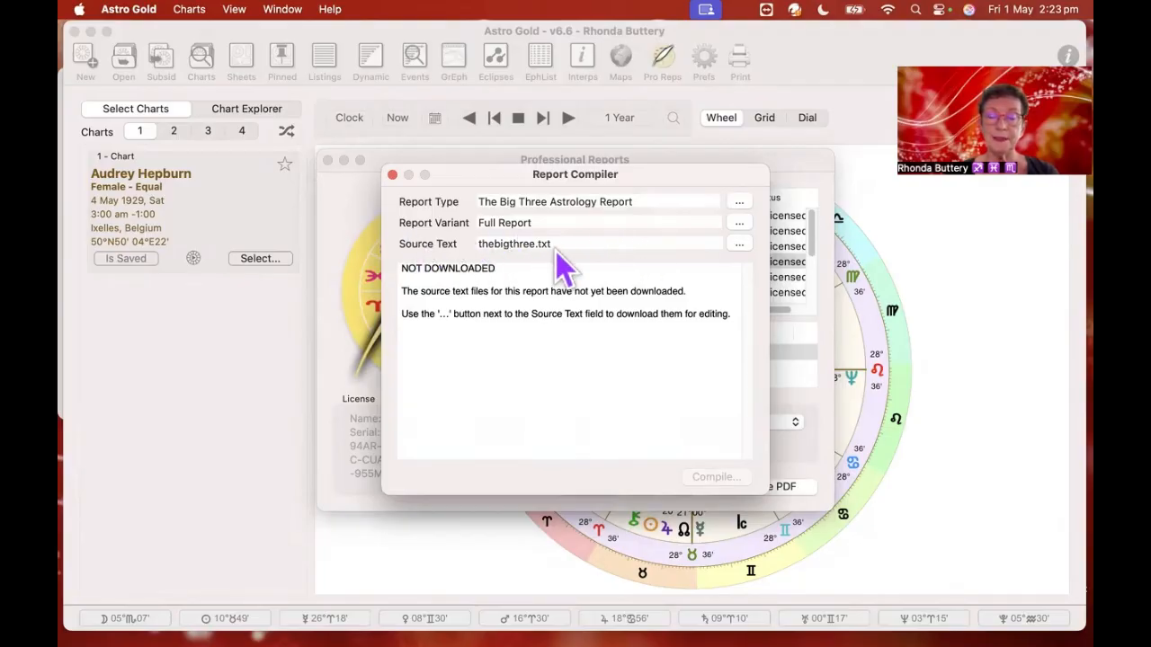
- Download the source text of The Big Three Astrology Report for editing
click(738, 245)
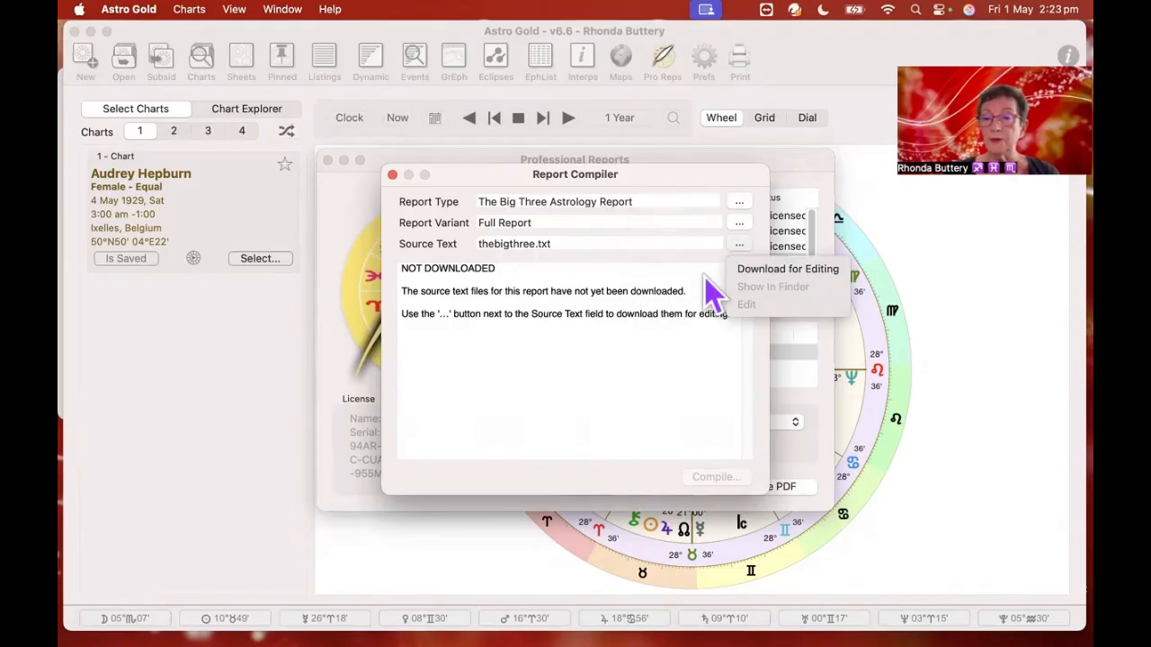
click(755, 275)
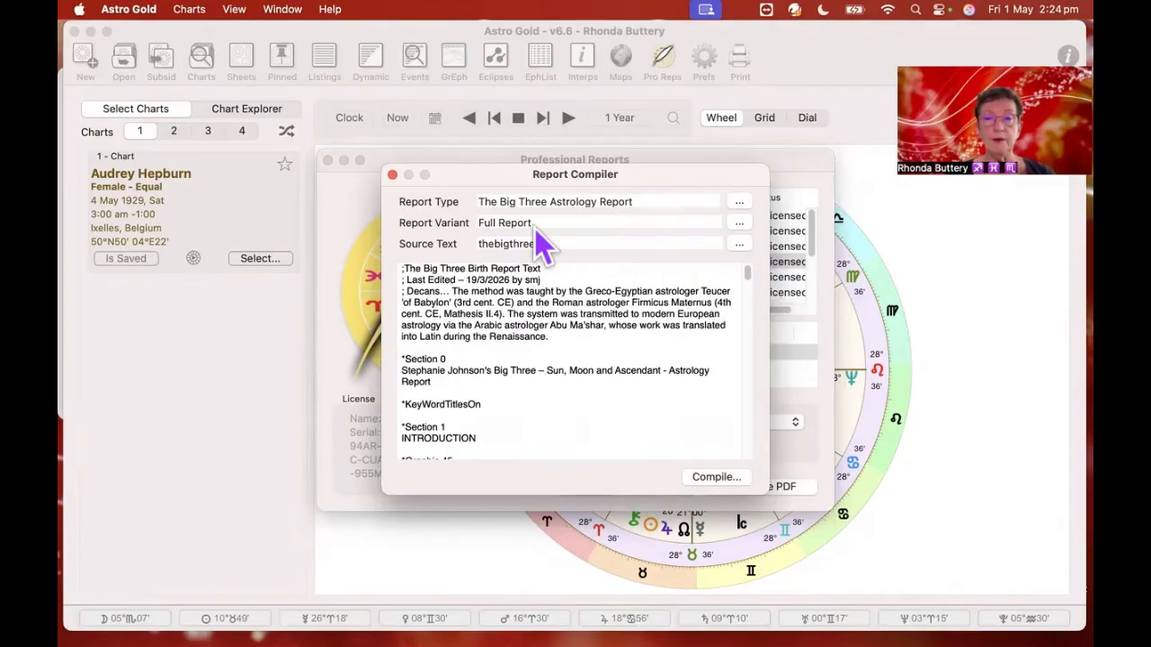
mouse_move(747, 273)
mouse_down()
mouse_move(747, 302)
mouse_move(751, 284)
mouse_up()
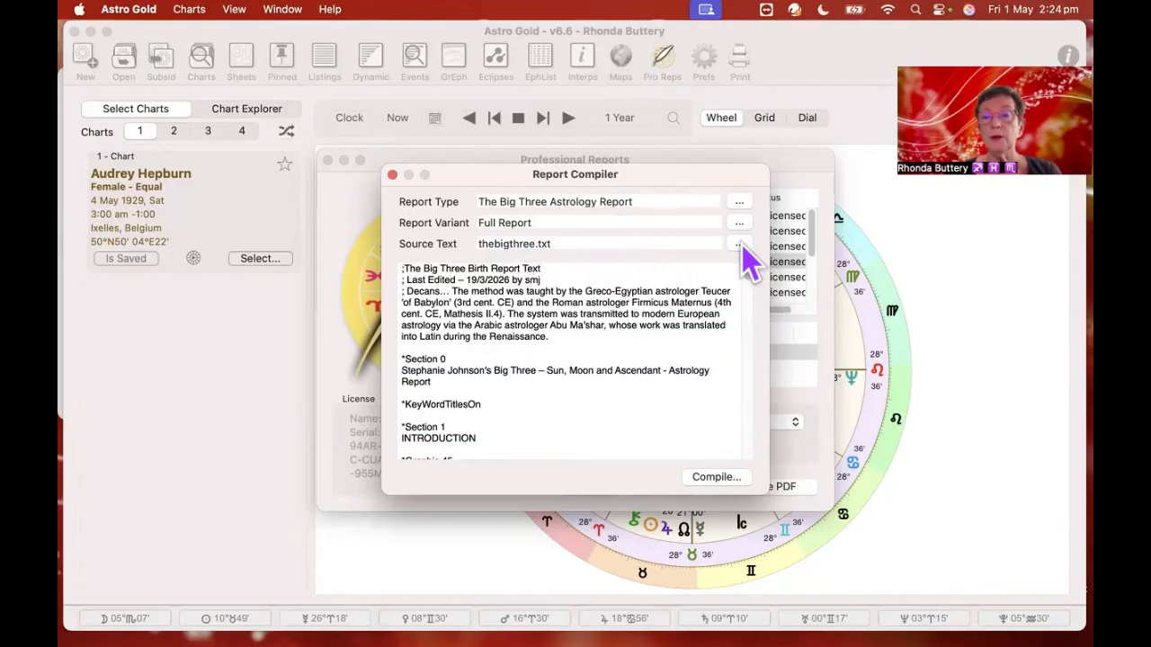
- Show the downloaded thebigthree.txt source file in Finder, and close the open Finder windows
click(739, 244)
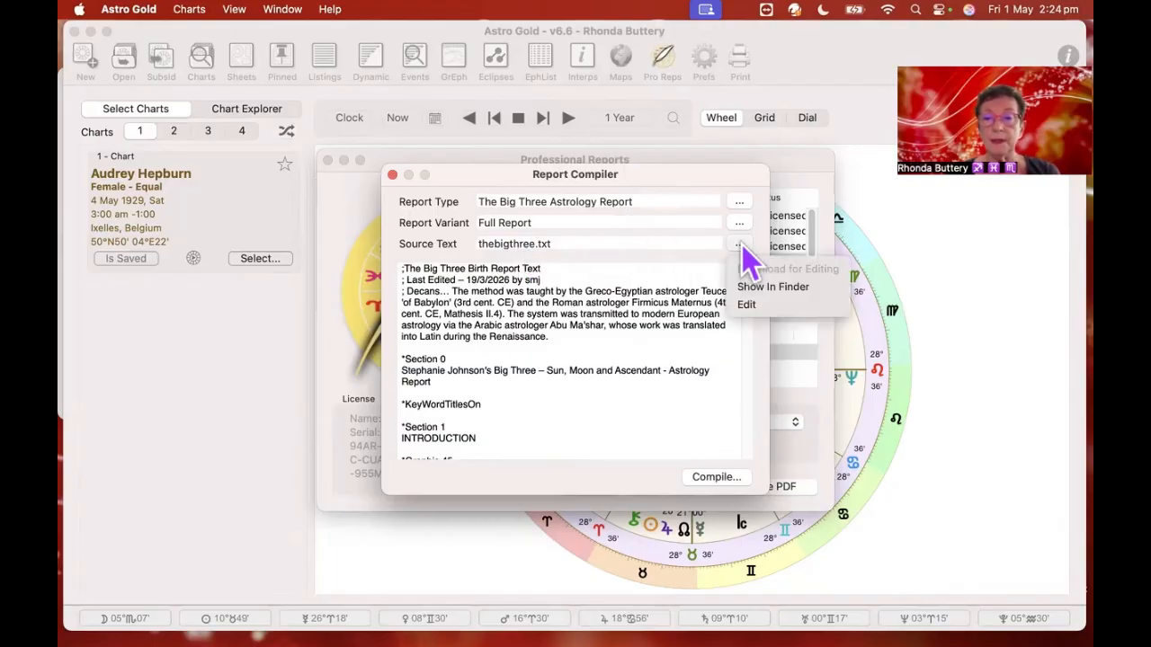
click(772, 288)
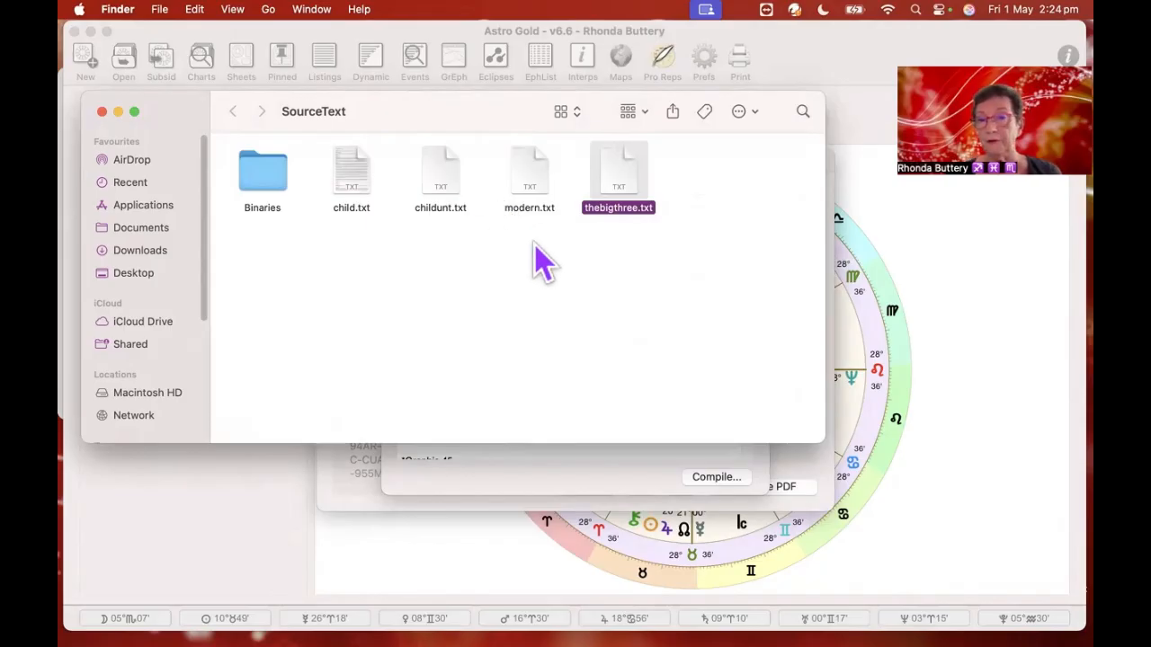
click(101, 111)
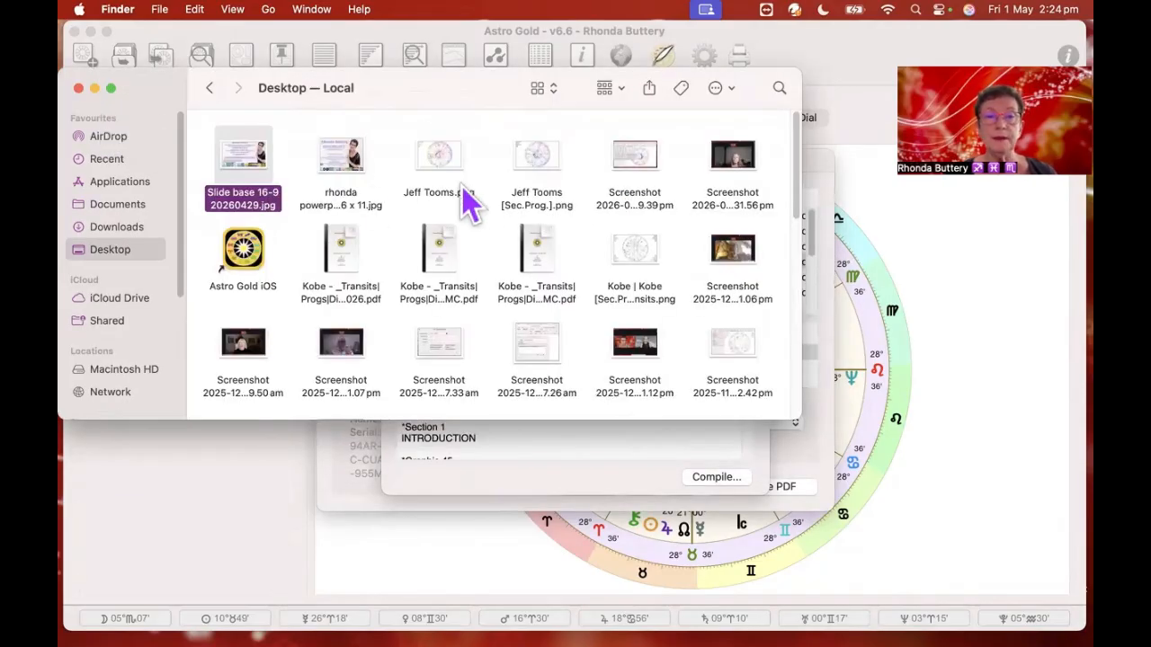
click(79, 87)
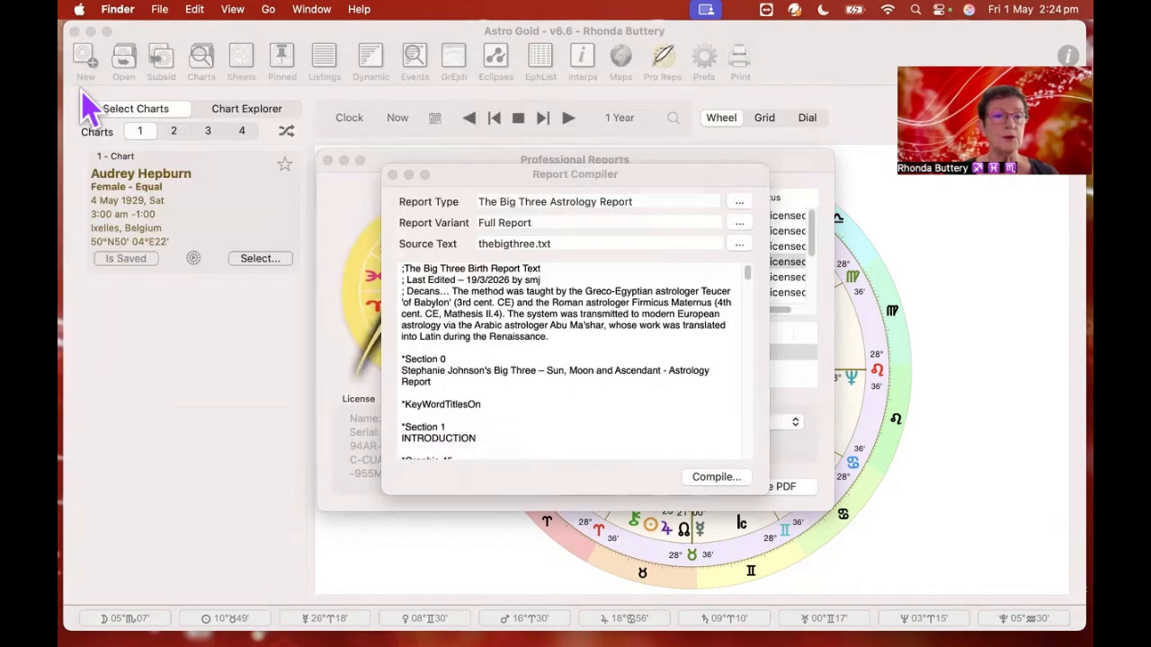
- Open thebigthree.txt for editing and replace the Introduction paragraph's text following "energy patterns form between" with "this is my change"
click(739, 247)
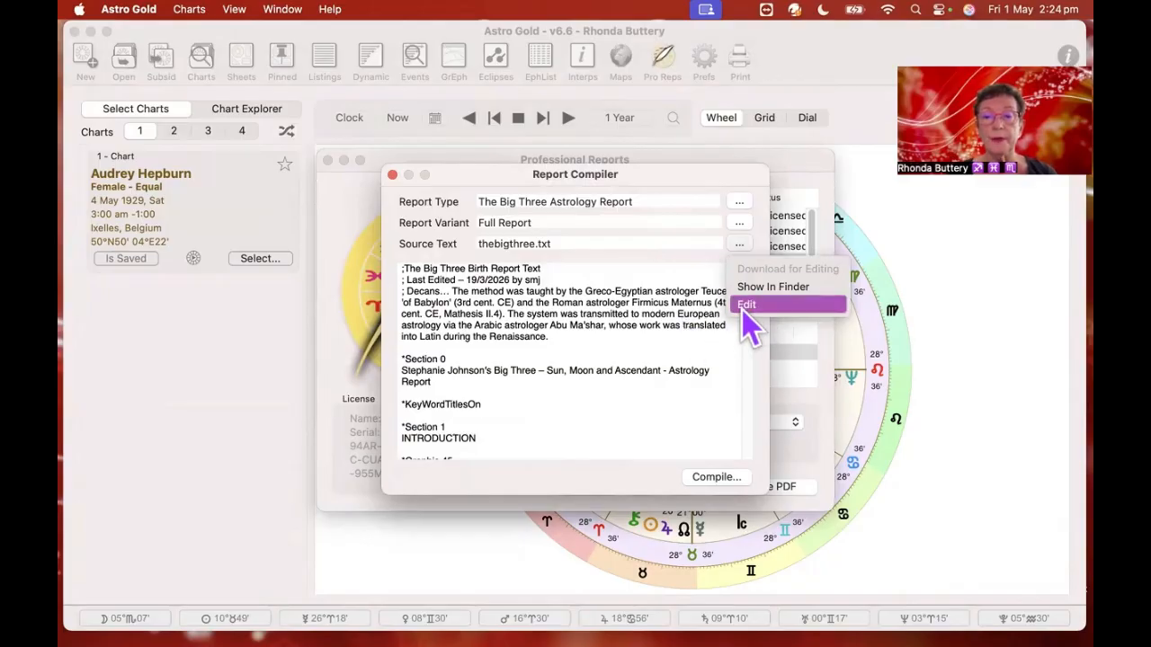
click(751, 308)
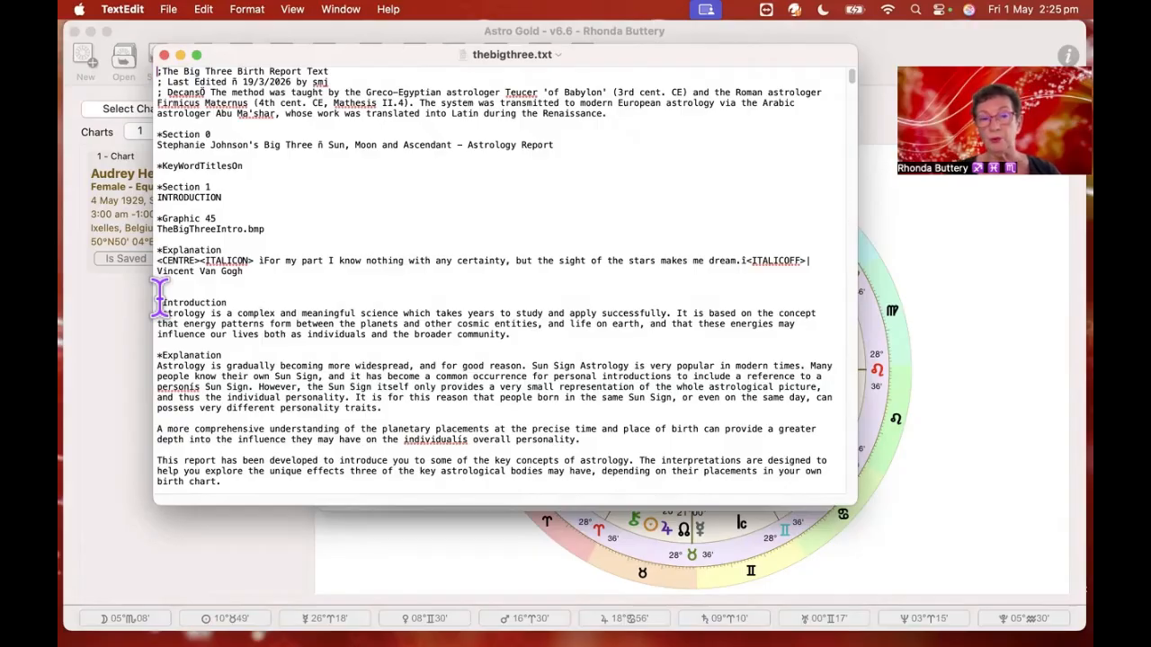
click(237, 314)
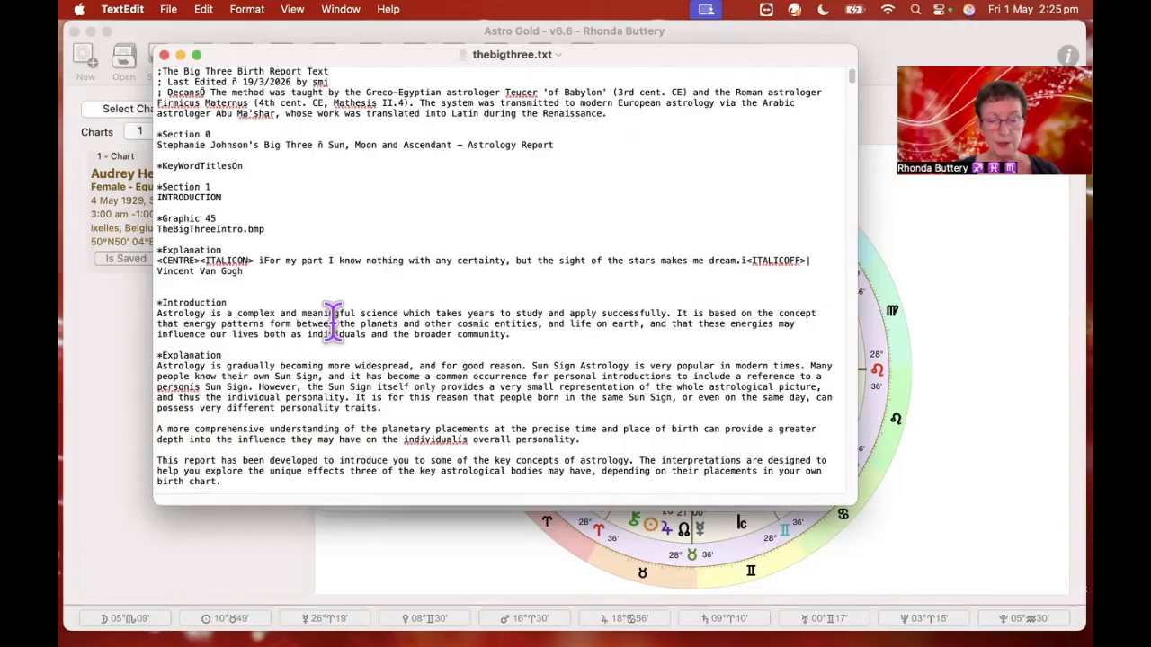
drag(333, 322, 526, 340)
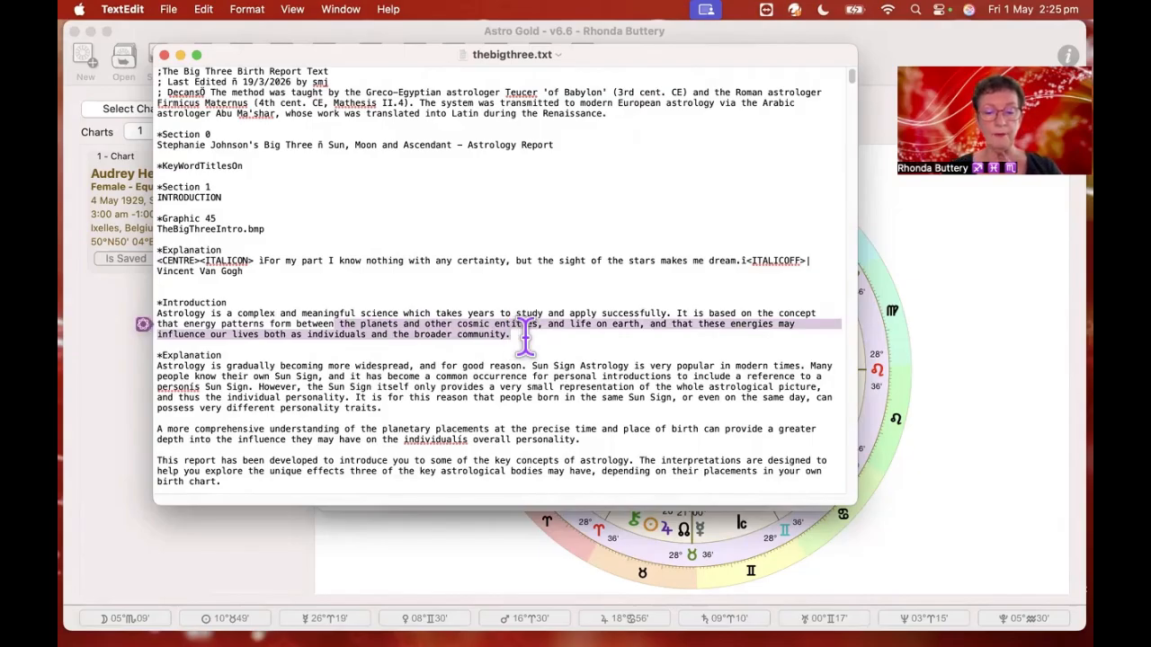
text(thid is)
key(BackSpace)
key(BackSpace)
key(BackSpace)
key(BackSpace)
key(BackSpace)
key(BackSpace)
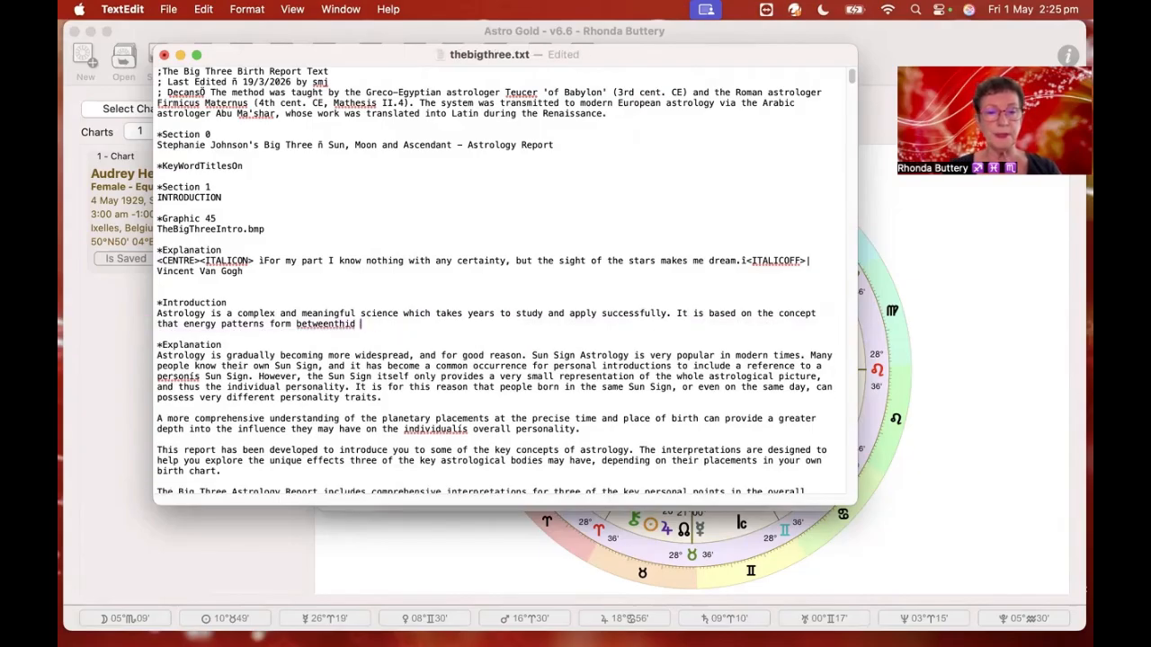
text(i)
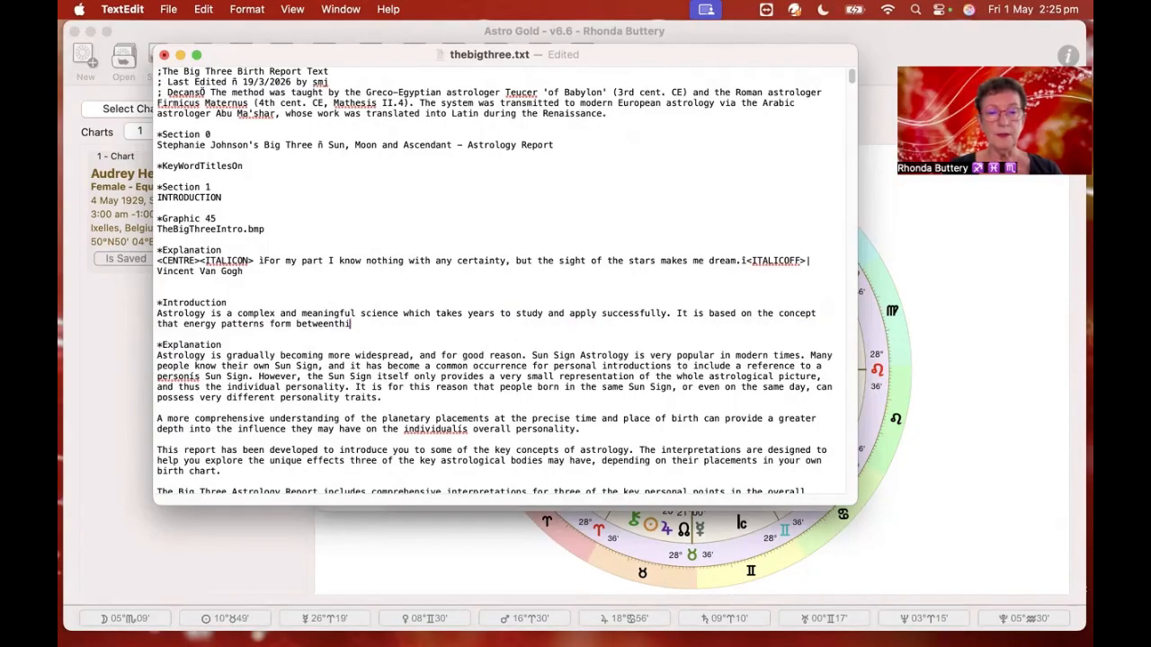
text(s is my change)
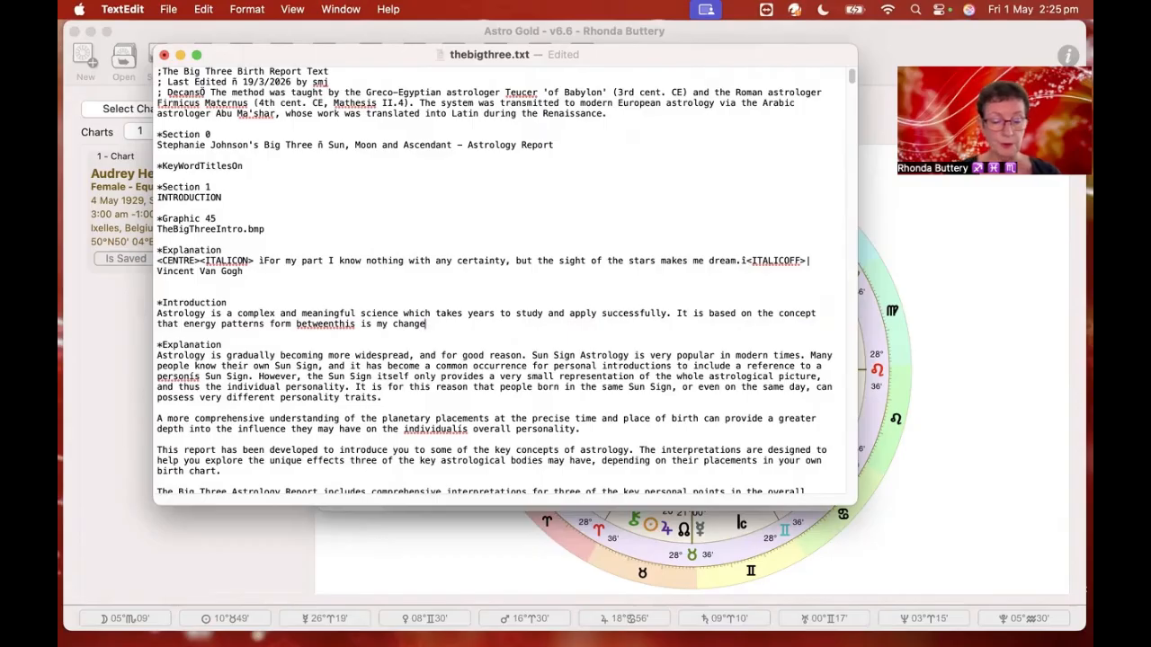
- Close thebigthree.txt with its changes saved and compile the report from the edited source text
key(super+w)
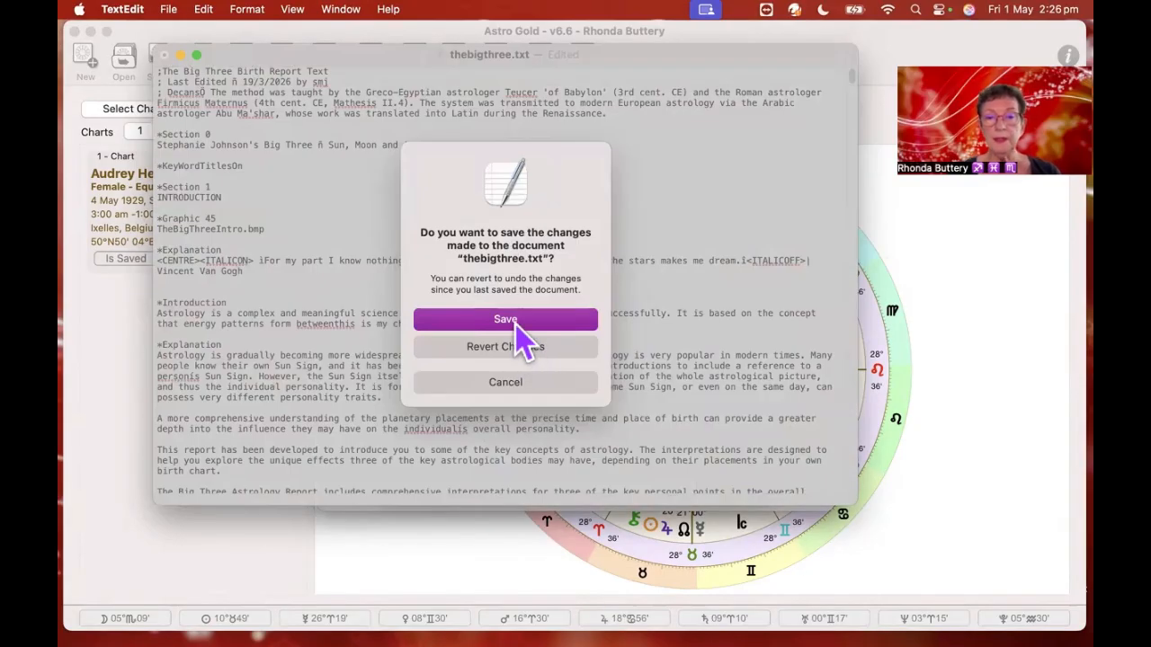
click(515, 322)
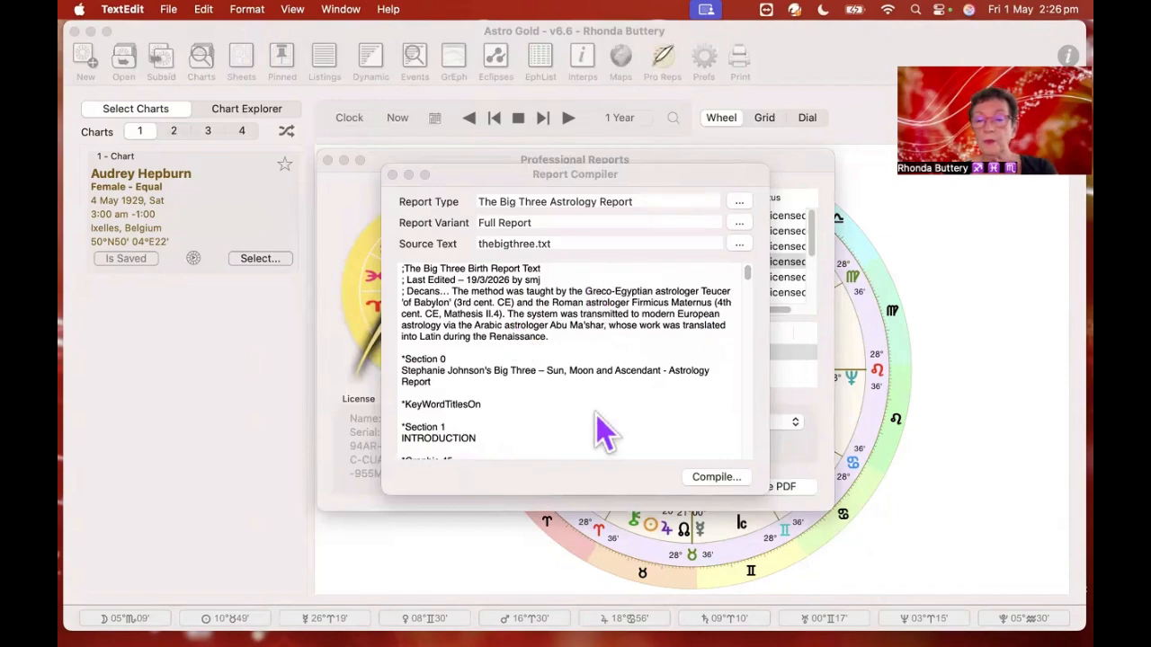
click(711, 479)
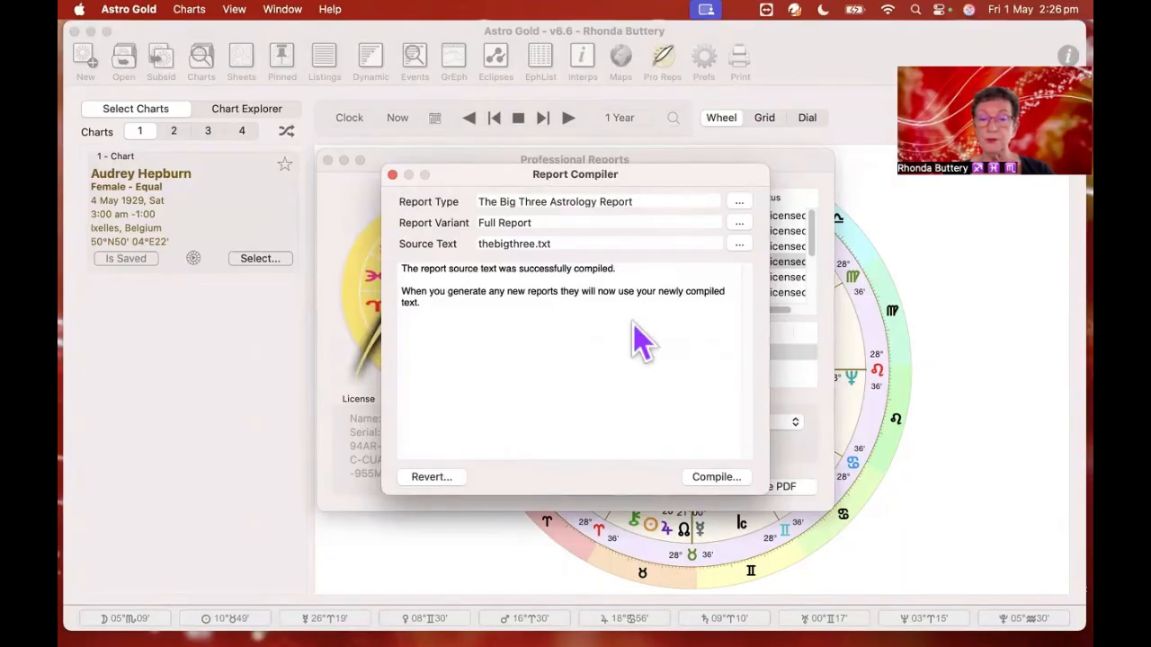
- Revert The Big Three Astrology Report to its original supplied text
click(430, 477)
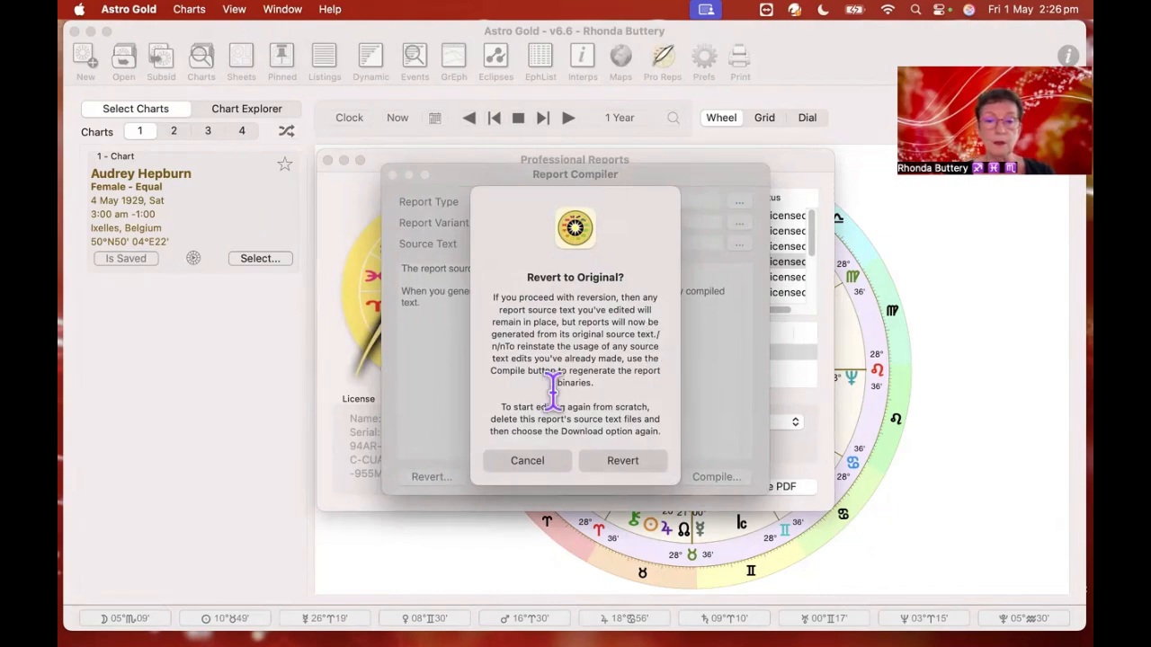
click(620, 464)
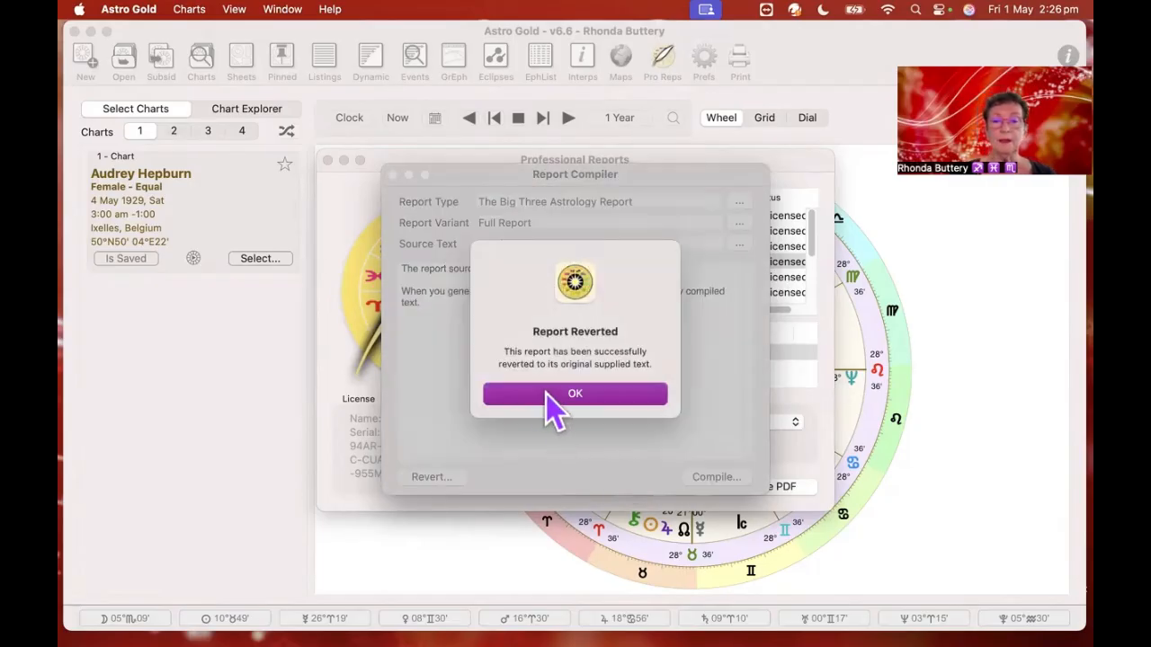
click(575, 396)
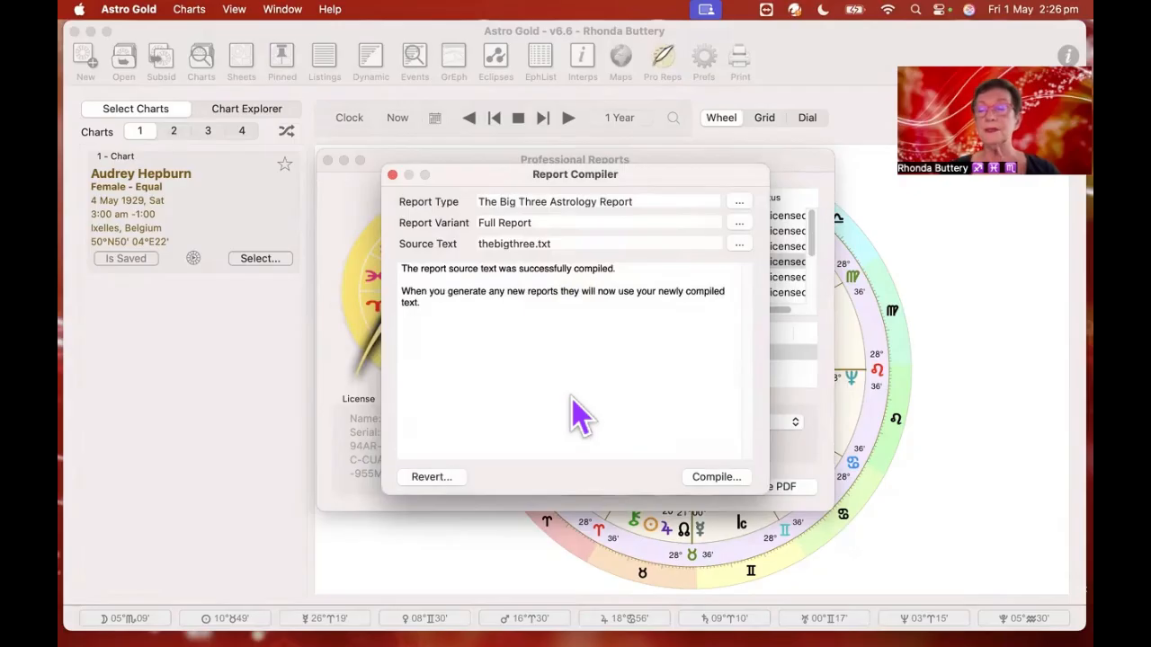
click(739, 244)
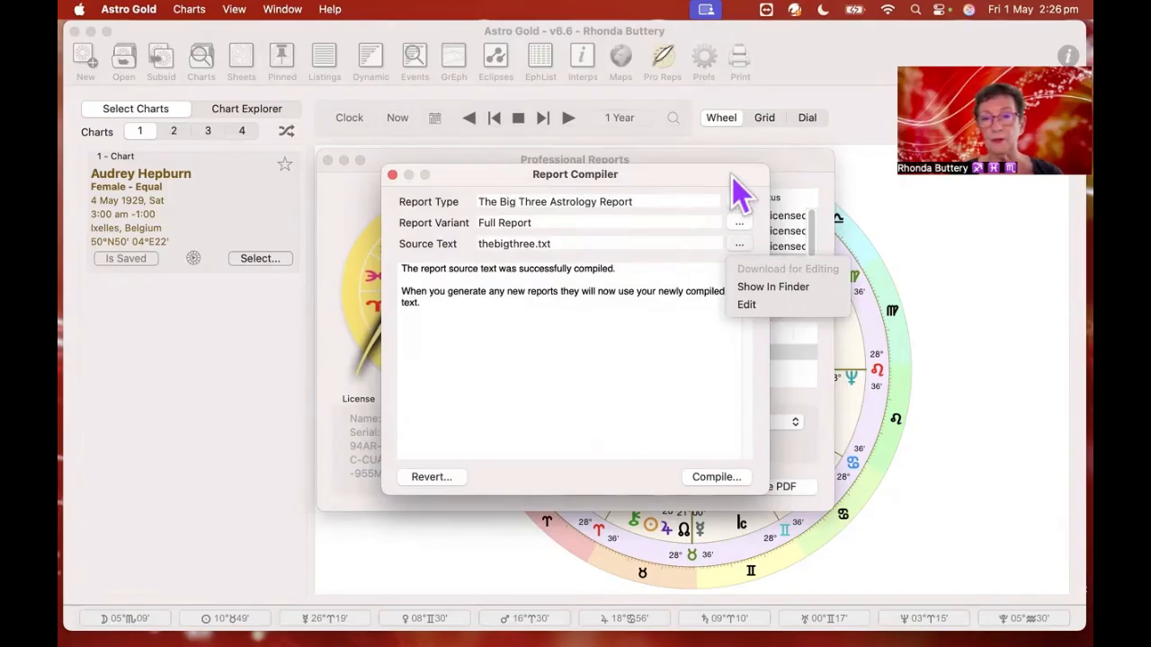
click(682, 358)
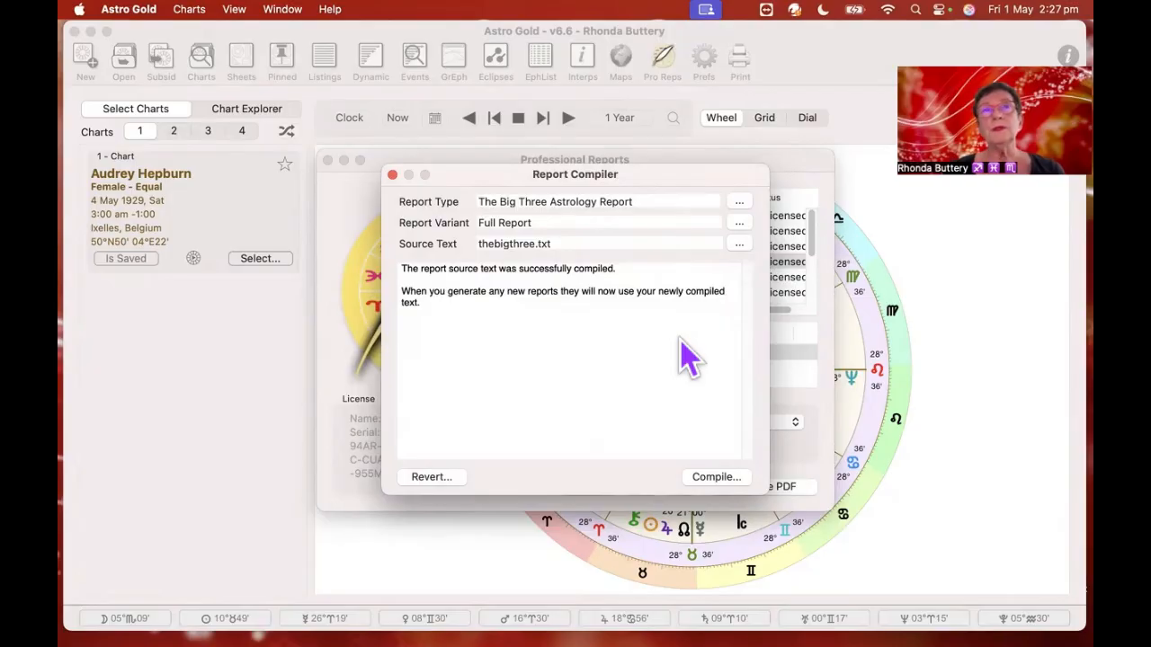